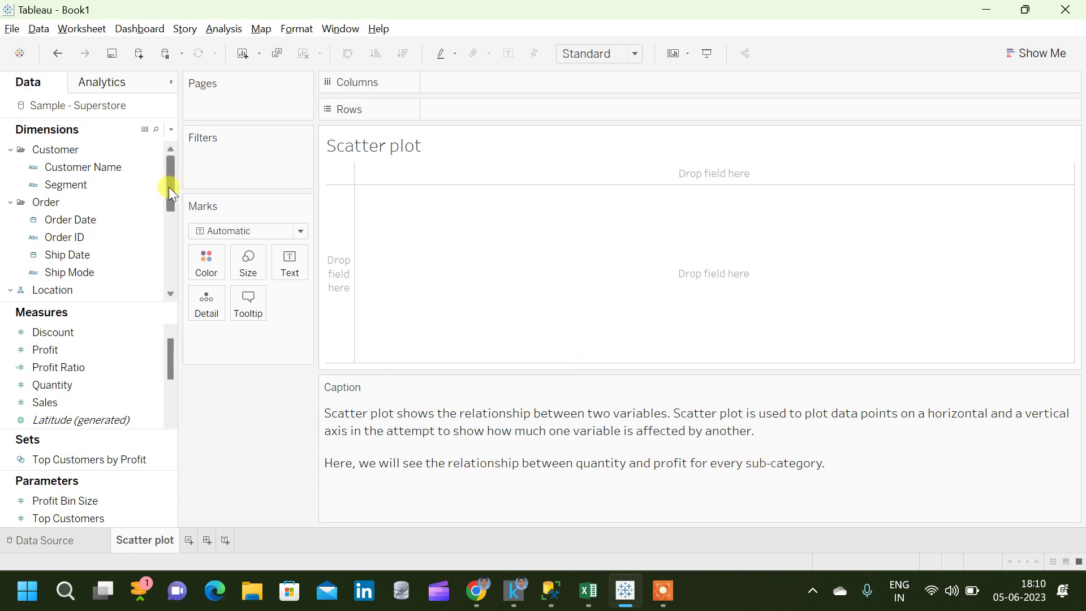
Hide the Caption card to enlarge the view.
drag(169, 186, 171, 242)
ctrl+click(64, 351)
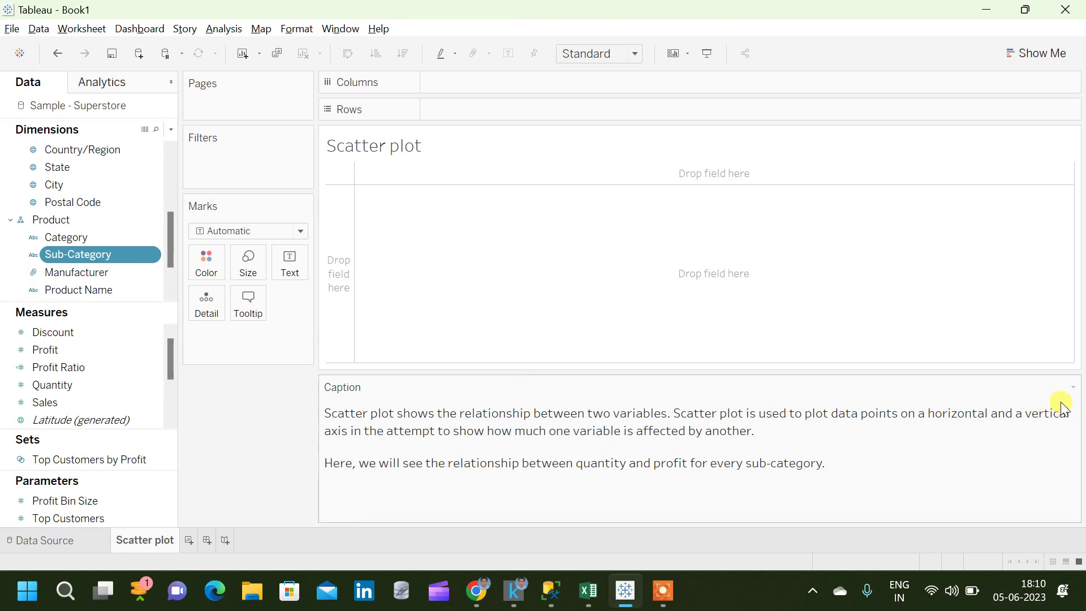
click(1074, 387)
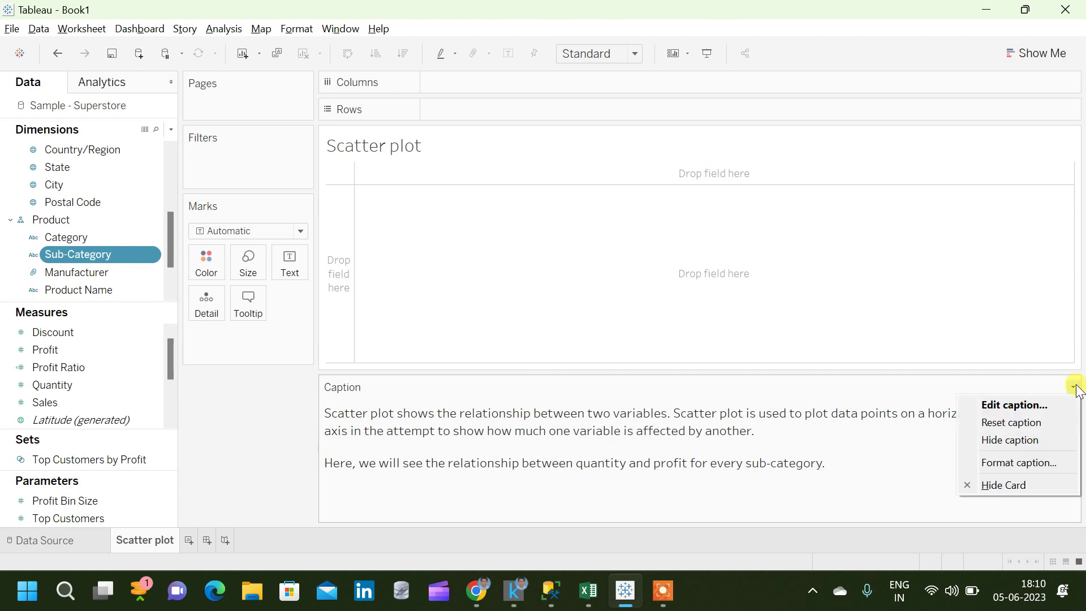
click(1024, 488)
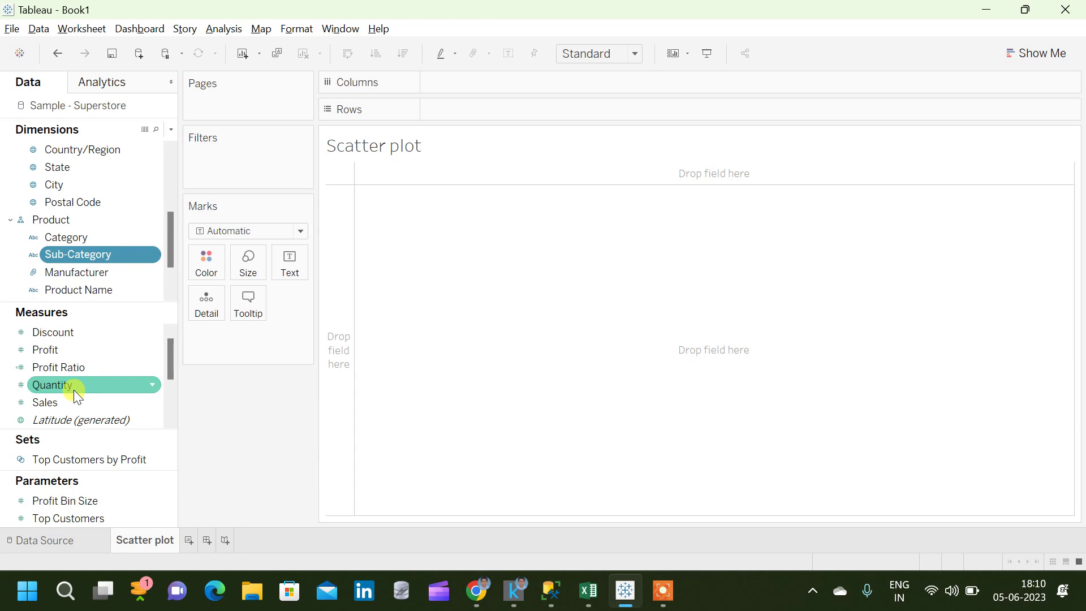
Plot Quantity on Columns against Profit on Rows, giving one point at 37,873 and $286,397.
drag(73, 389, 527, 90)
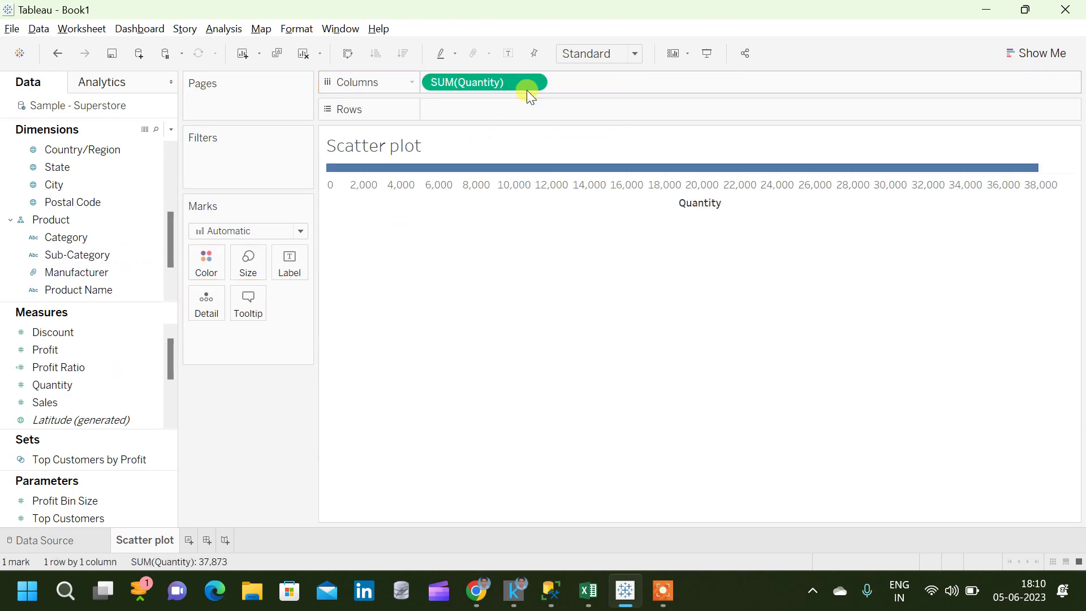
drag(73, 355, 499, 119)
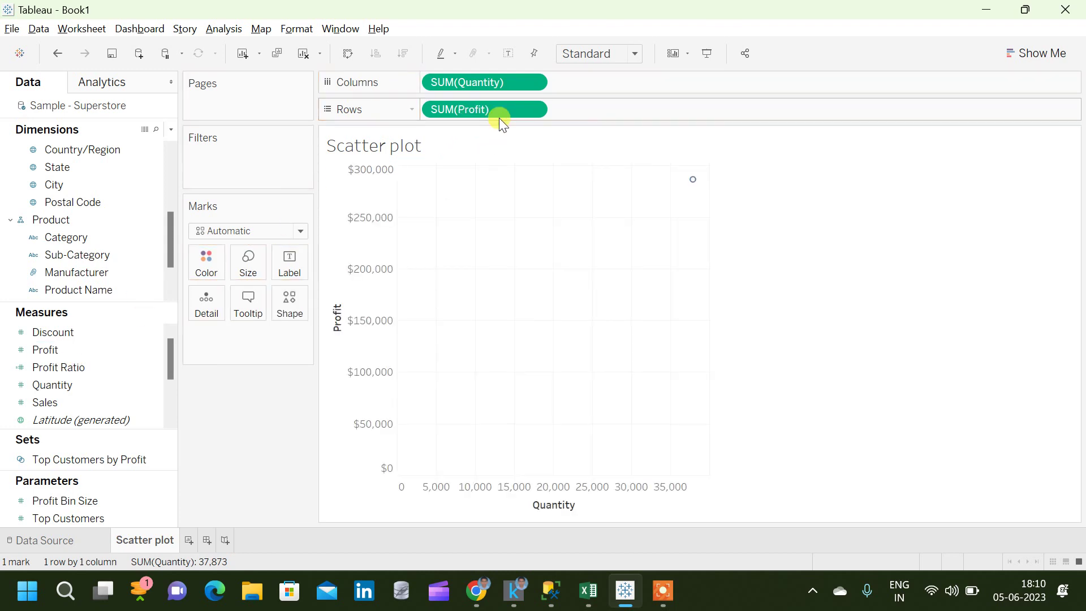
mouse_move(694, 189)
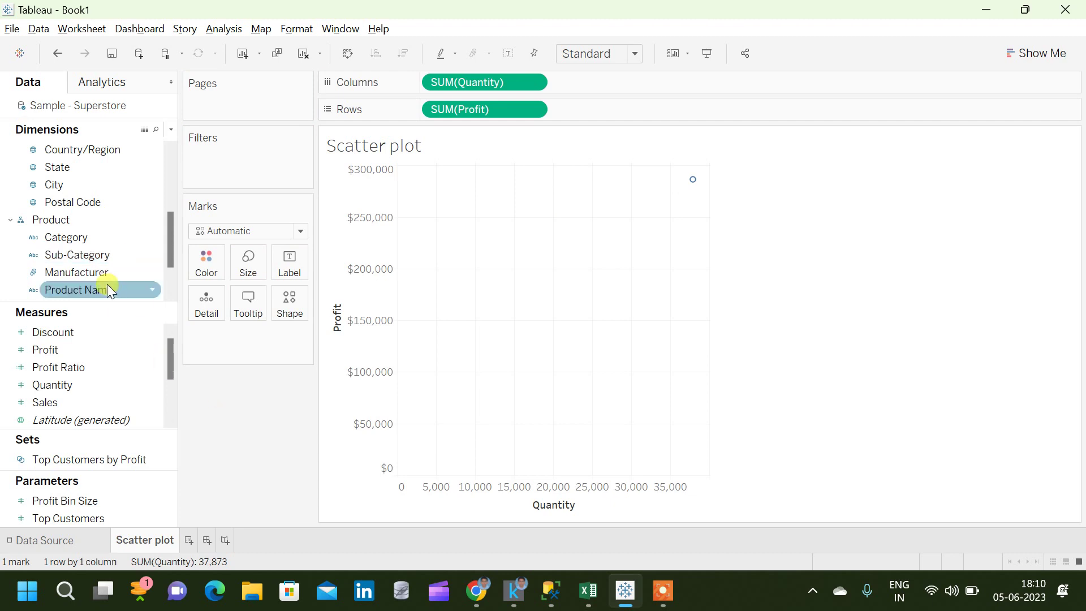
Add Sub-Category to Detail for 17 points, then inspect individual mark values.
drag(86, 253, 213, 312)
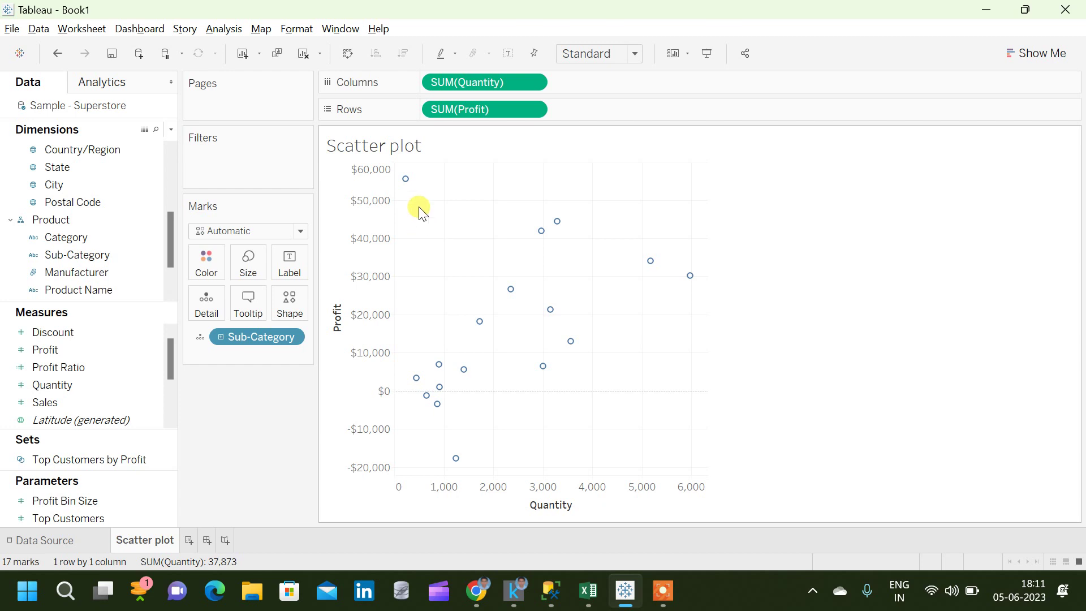
mouse_move(406, 183)
mouse_move(690, 281)
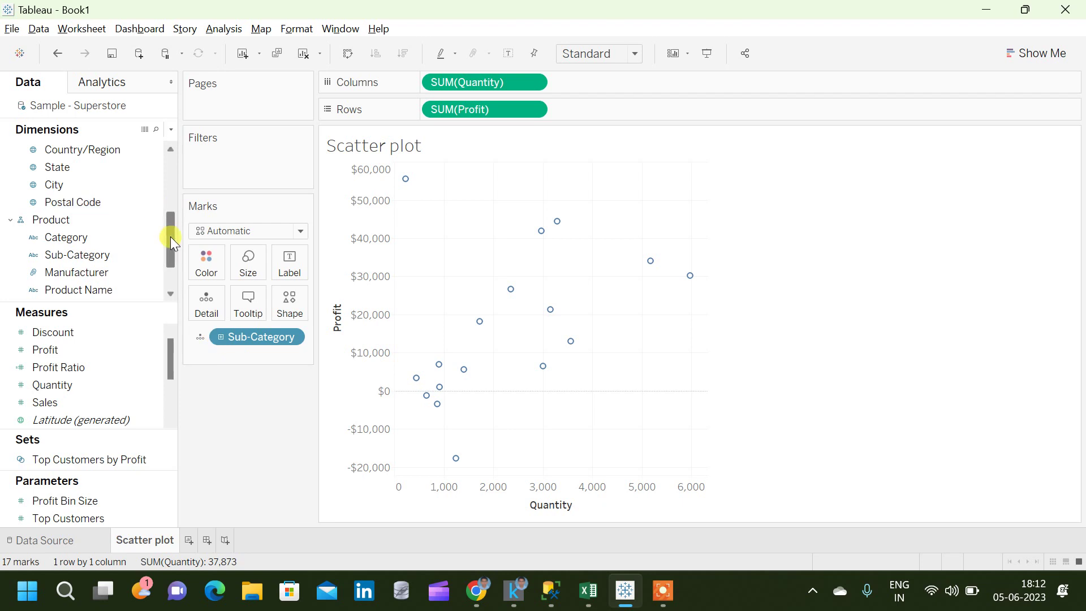
drag(170, 236, 182, 163)
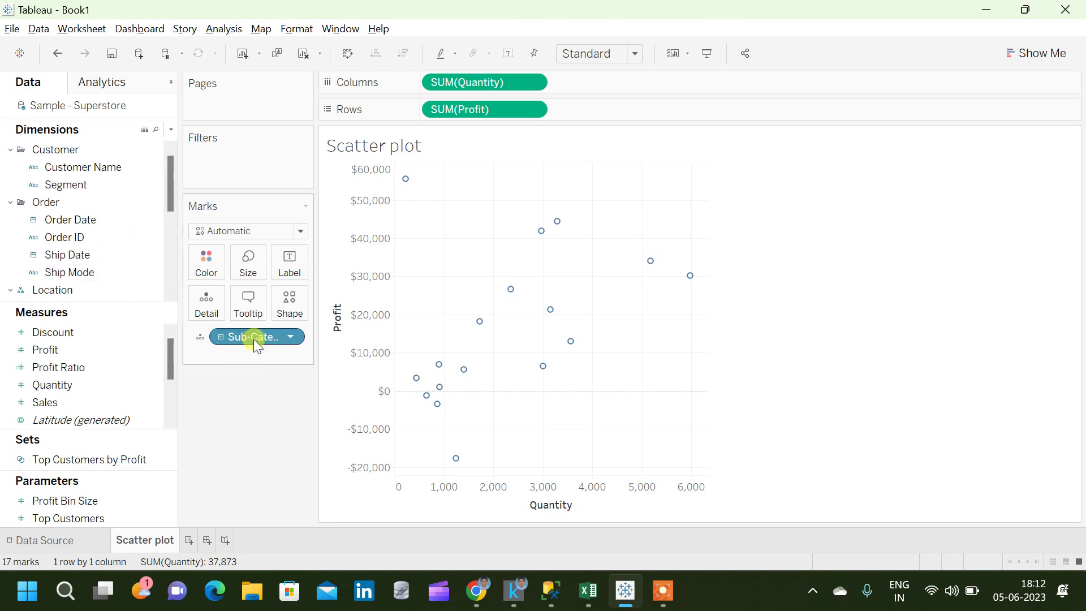
Replace Sub-Category with Customer Name on Detail, giving 793 customer points.
drag(253, 338, 242, 424)
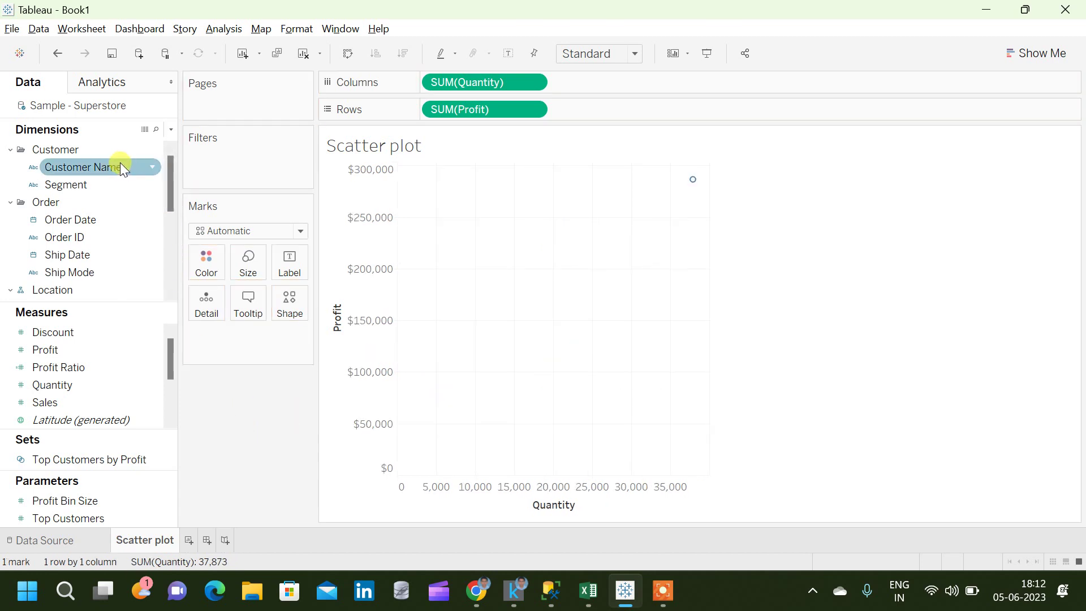
drag(121, 168, 209, 310)
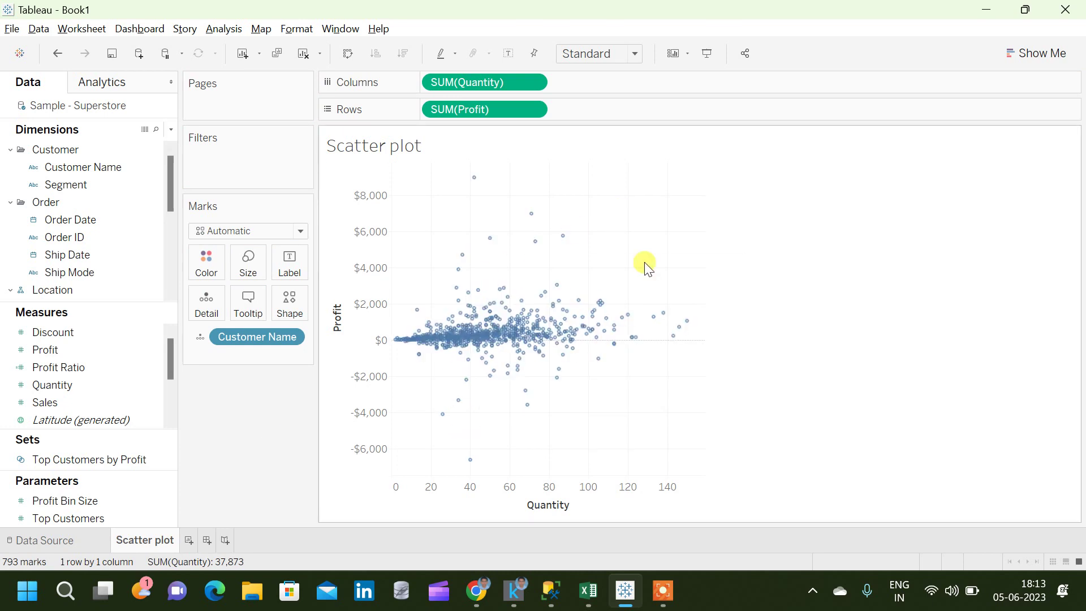
right_click(572, 254)
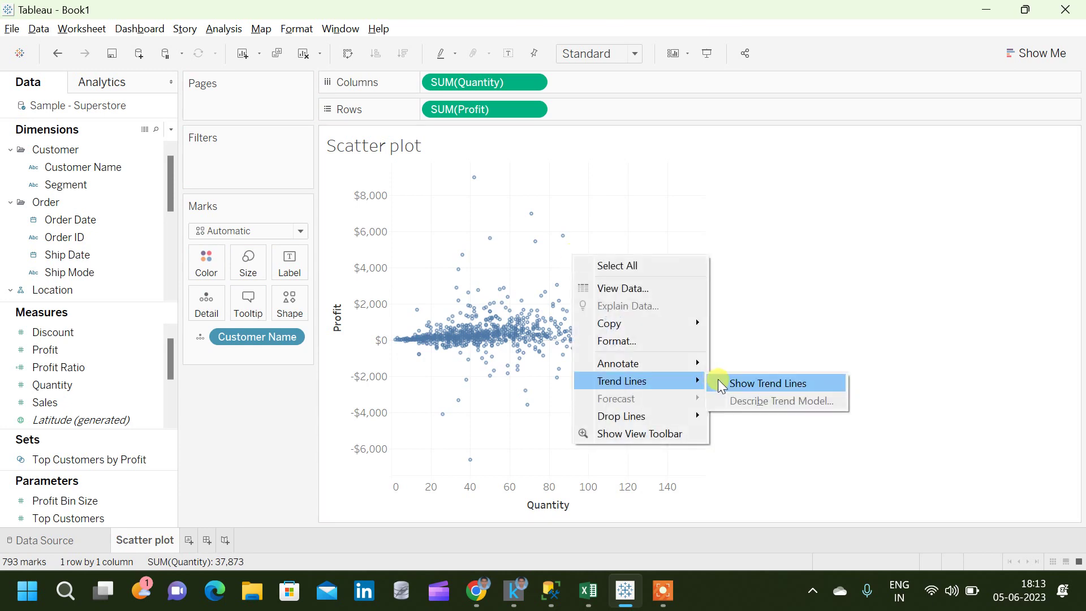
click(717, 379)
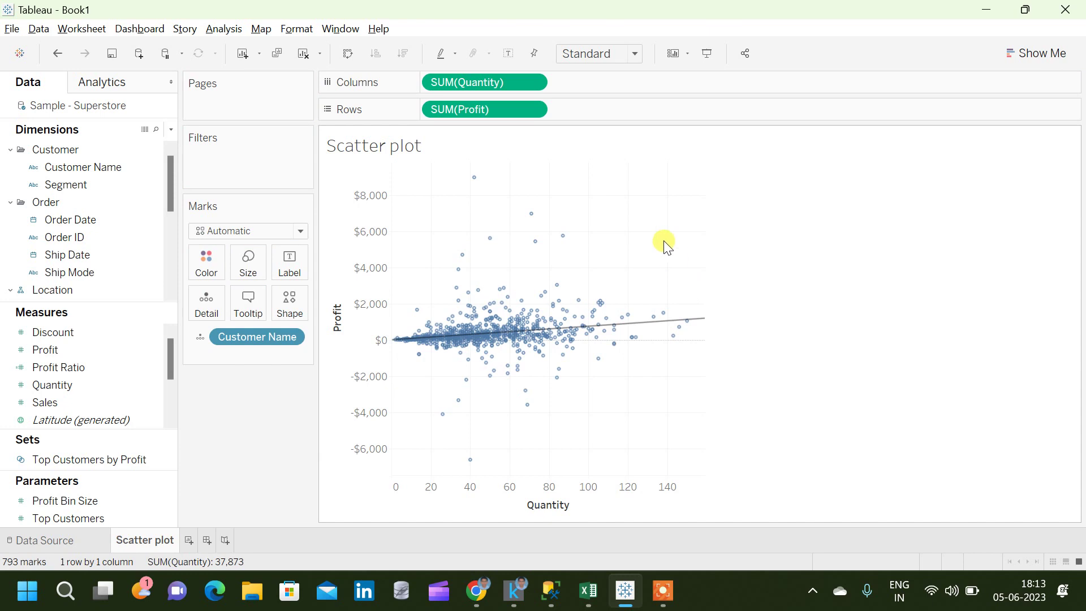
mouse_move(633, 331)
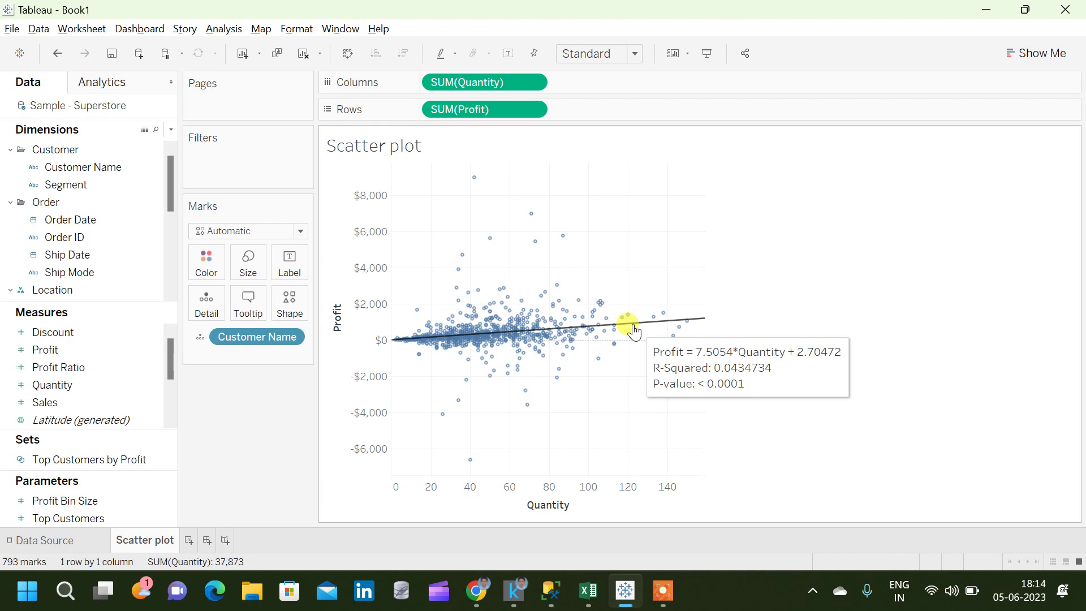
right_click(634, 329)
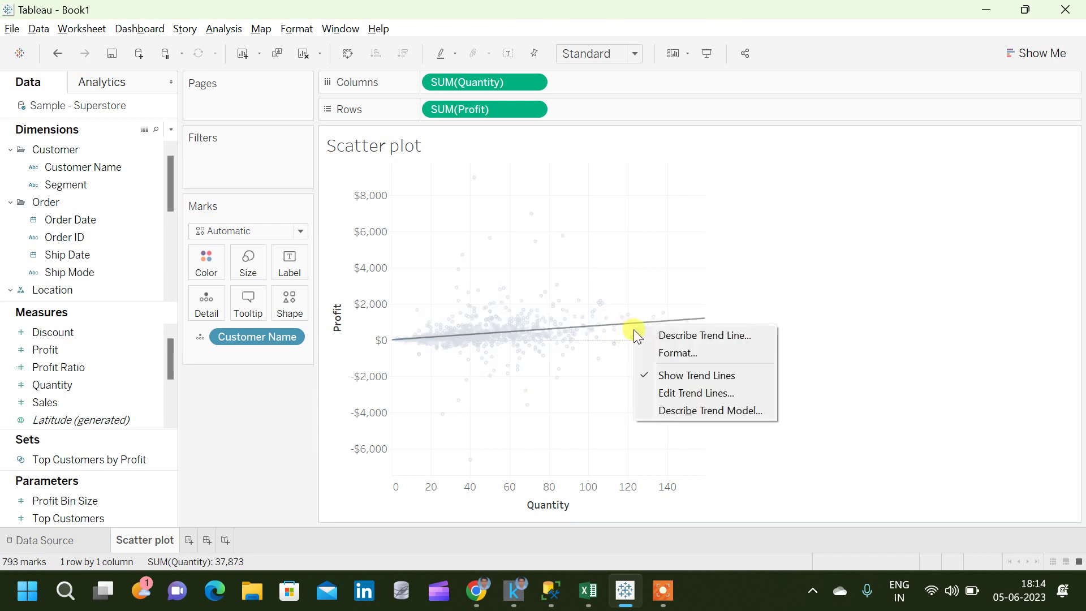
click(645, 376)
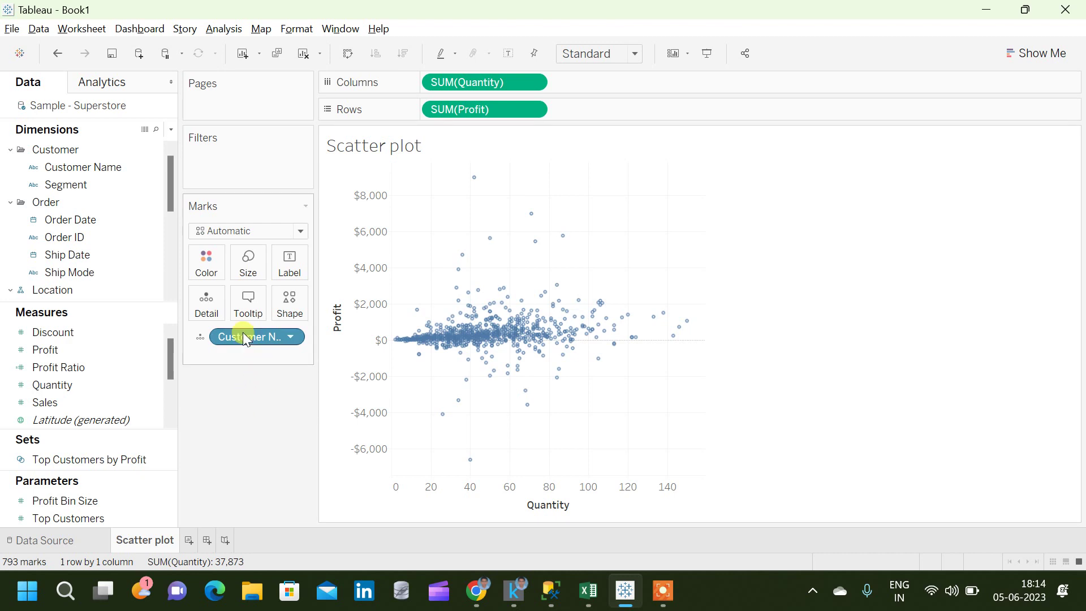
Swap Customer Name back to Sub-Category on Detail, restoring the 17 points.
drag(243, 334, 242, 439)
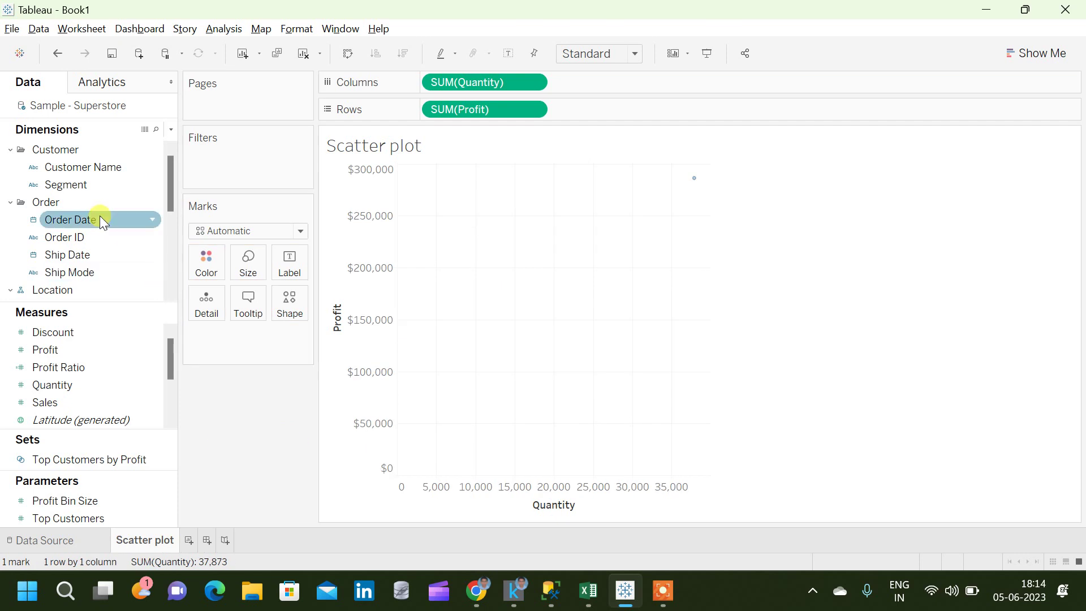
scroll(122, 255, down, 3)
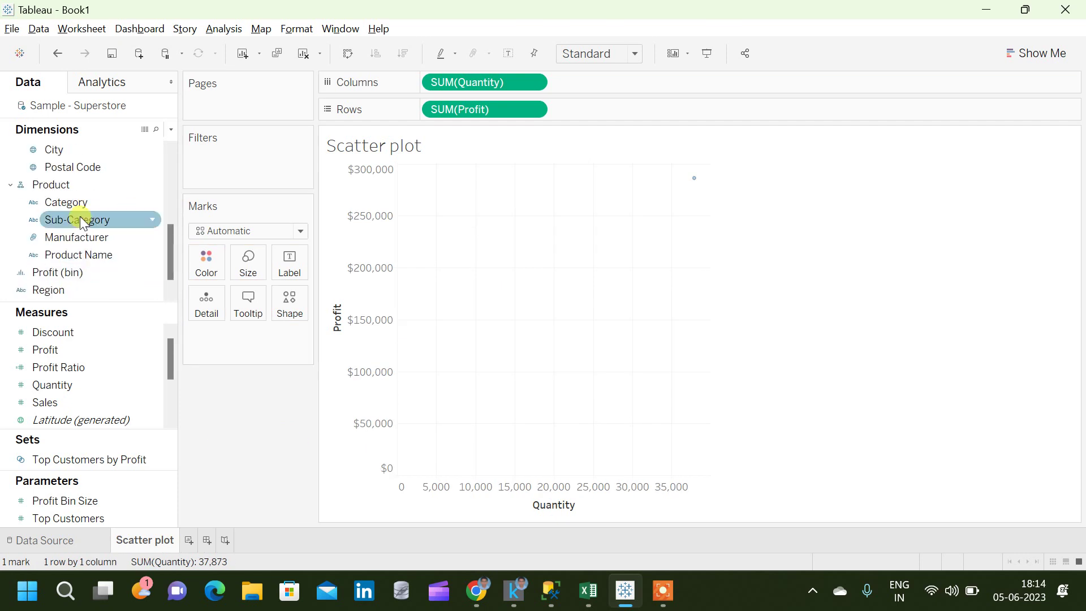
drag(80, 220, 206, 301)
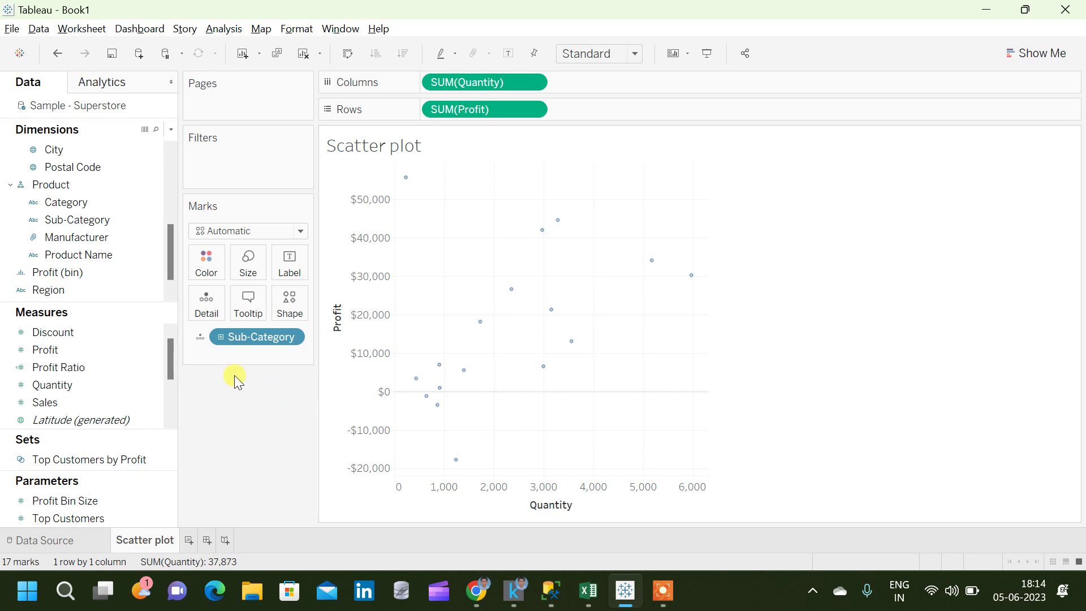
Create Set 1 from Sub-Category with Accessories, Appliances, Art, Binders, Bookcases, Chairs and Copiers.
right_click(152, 224)
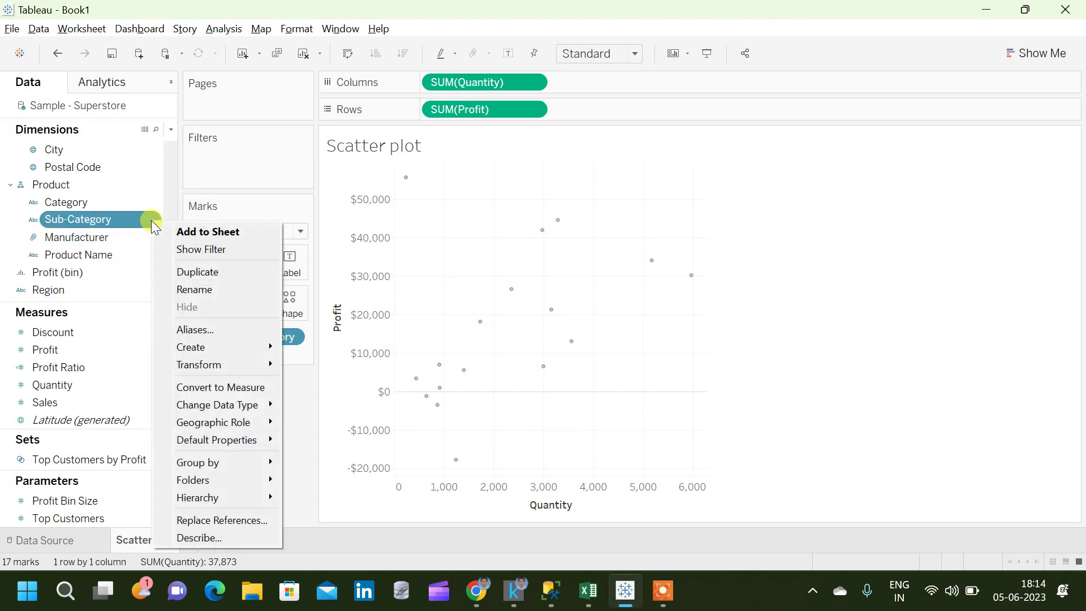
mouse_move(216, 351)
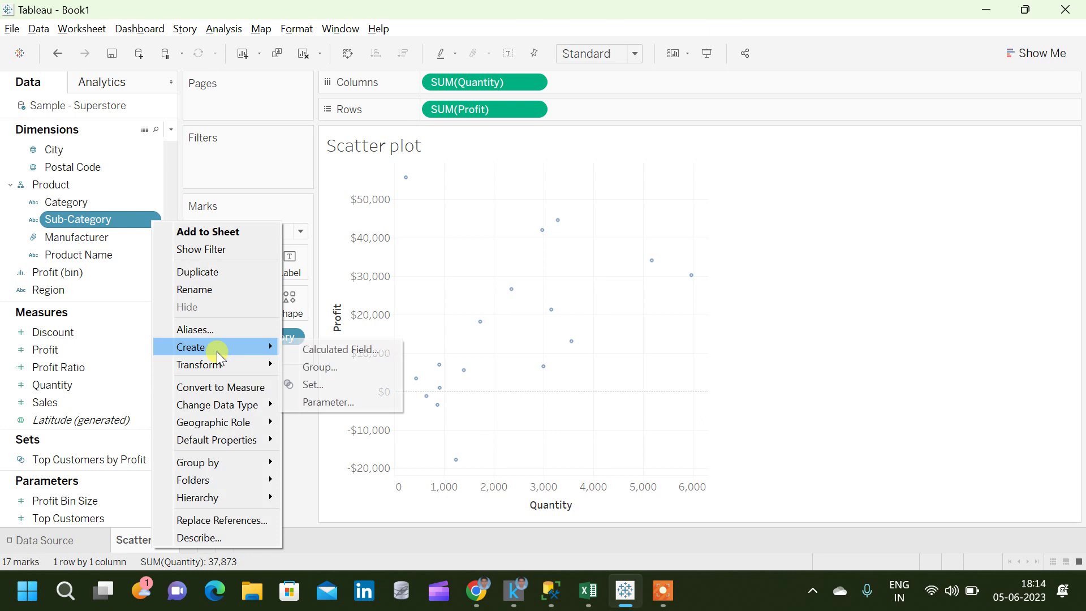
click(330, 389)
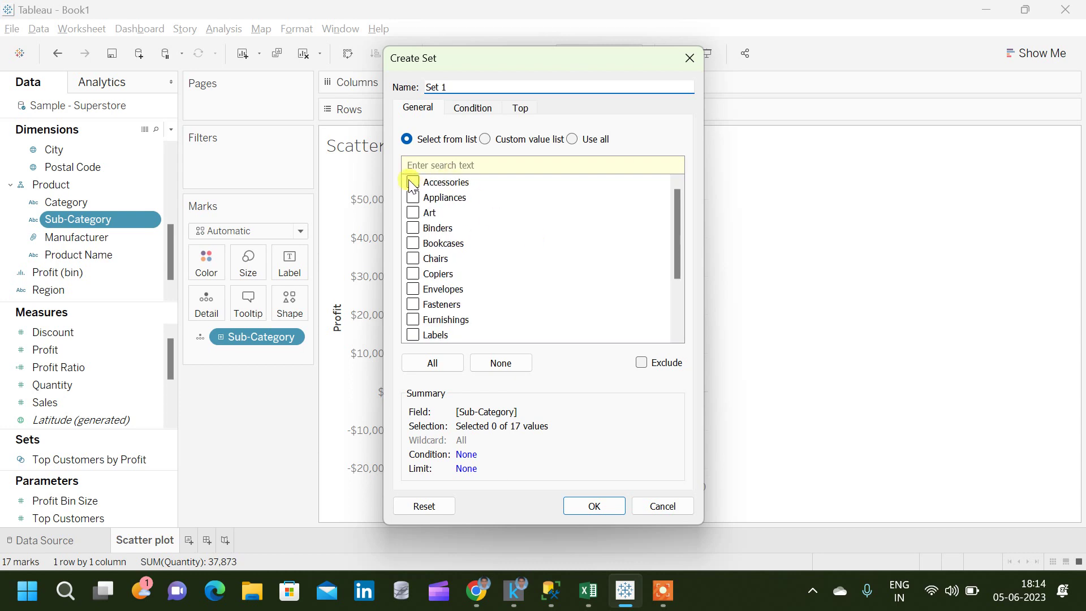
click(412, 182)
click(412, 197)
click(413, 213)
click(413, 228)
click(413, 243)
click(413, 259)
click(413, 274)
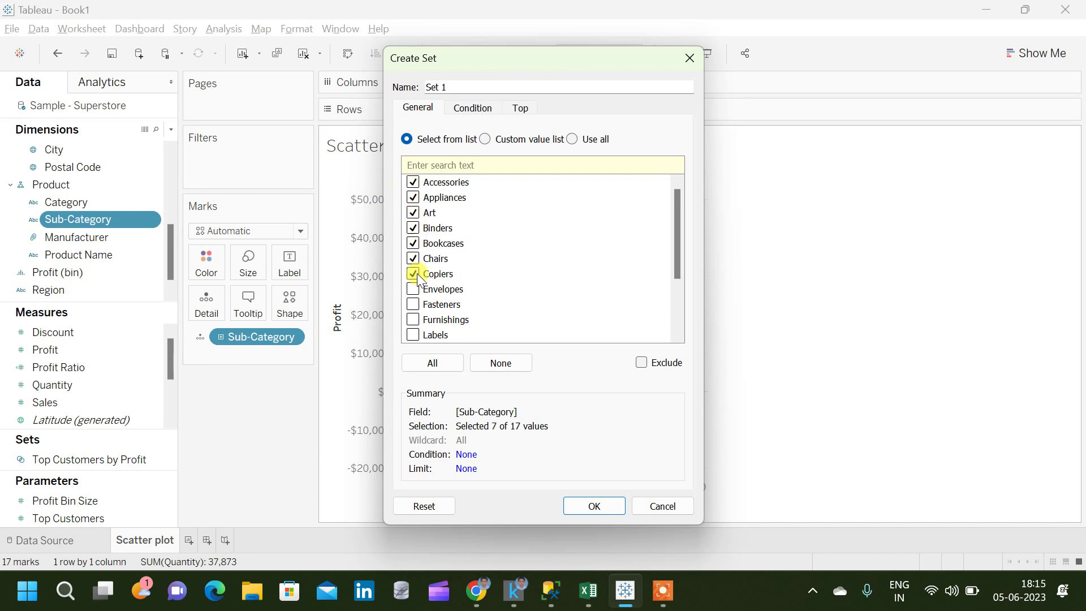
click(462, 86)
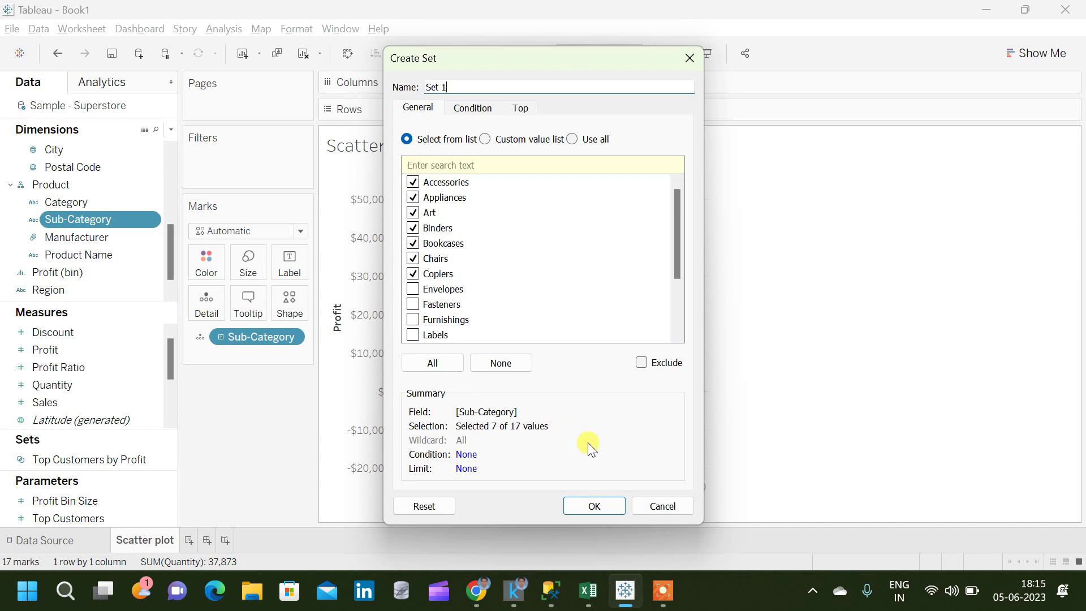
click(603, 506)
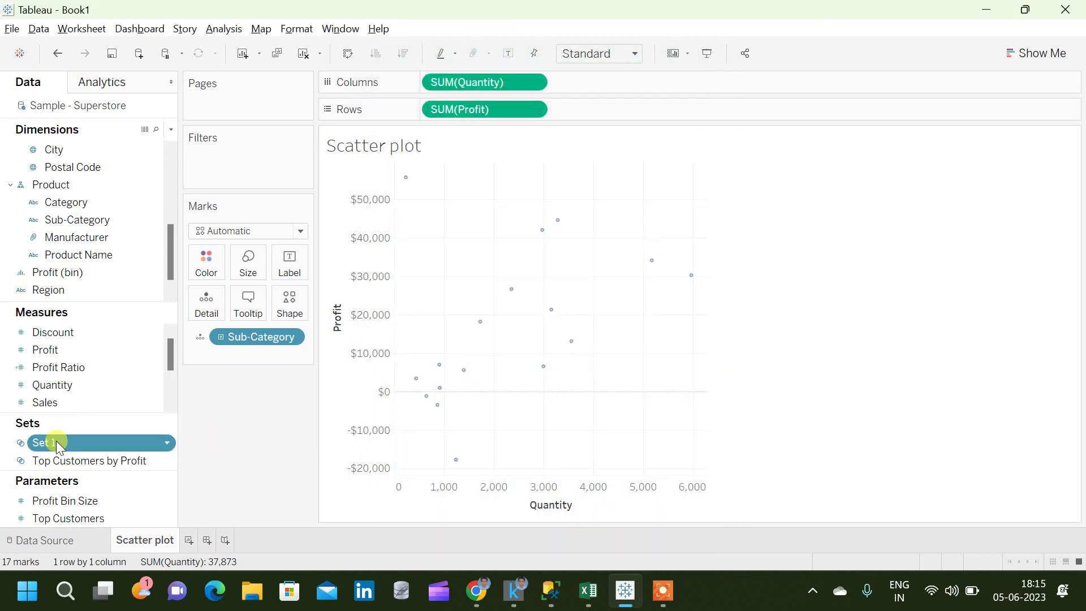
Colour the marks by Set 1 membership and make them larger.
drag(57, 444, 201, 263)
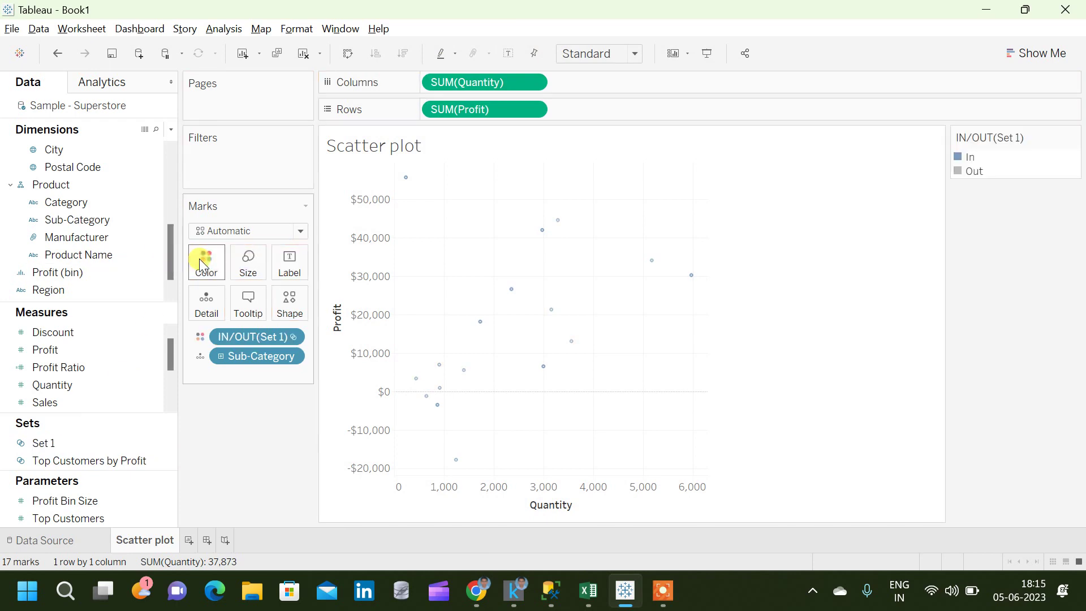
click(254, 259)
drag(281, 297, 282, 296)
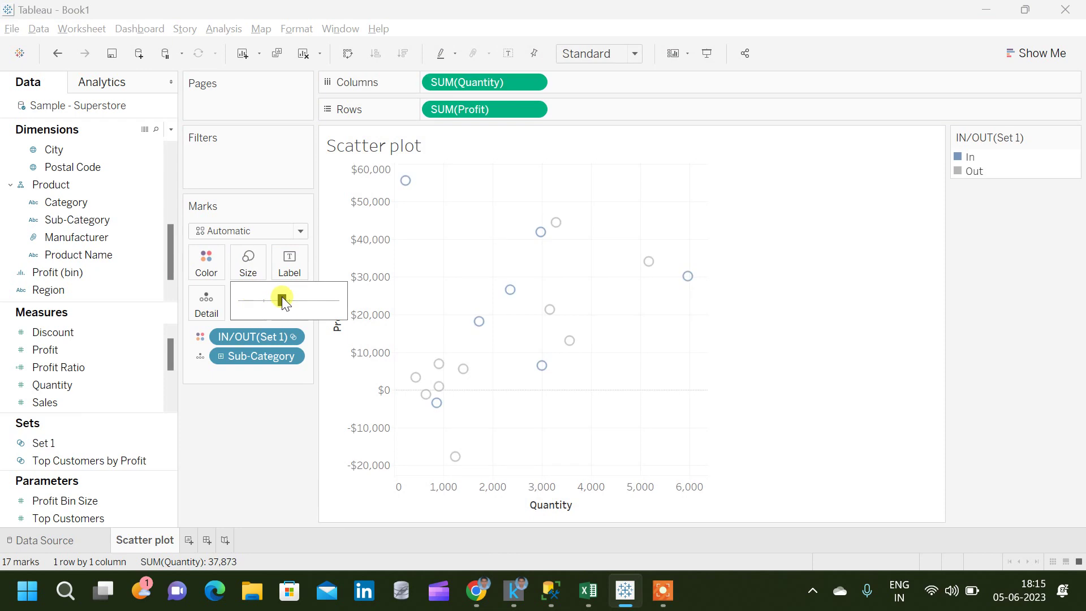
Change the Out group's colour to orange in the colour legend.
click(214, 270)
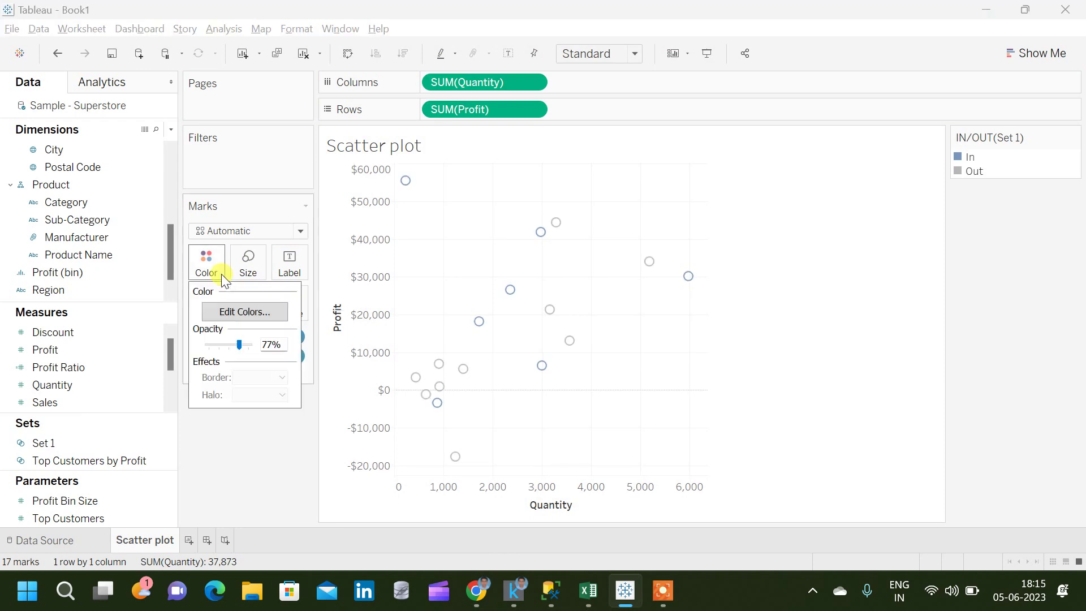
click(242, 313)
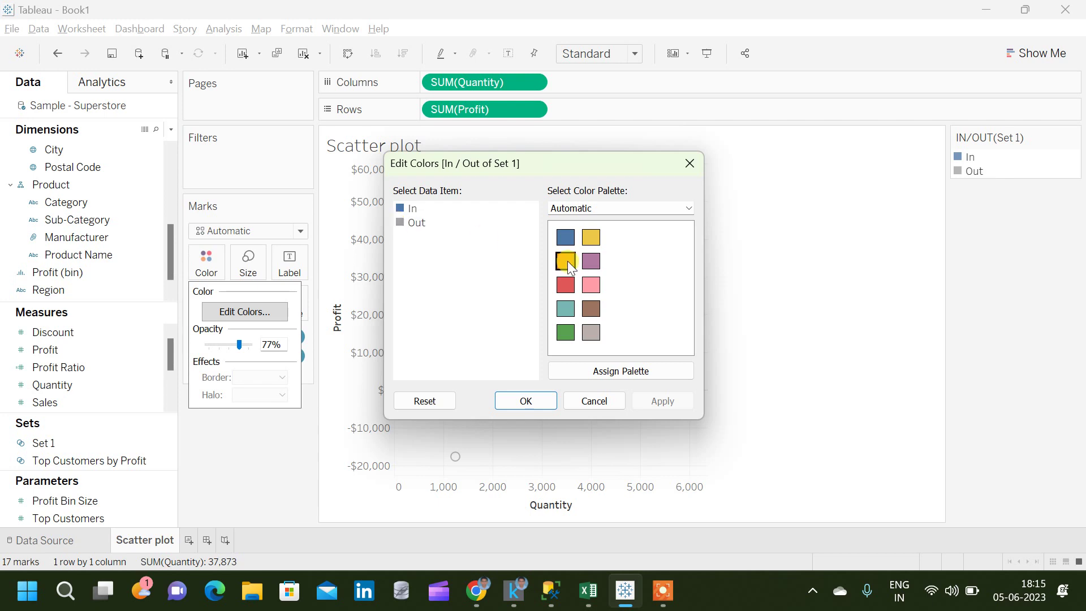
double_click(402, 222)
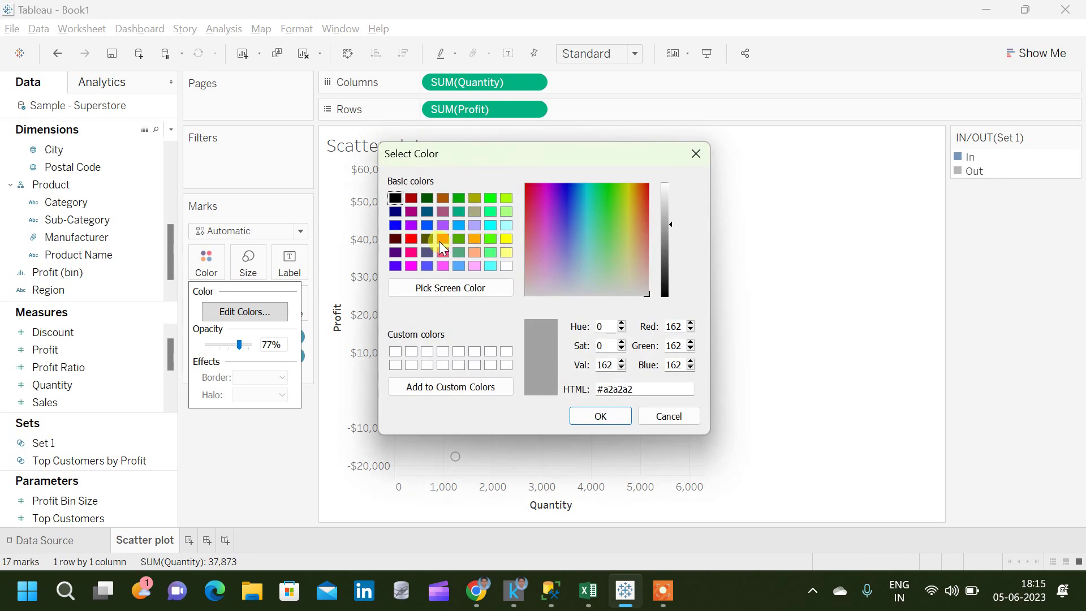
click(441, 239)
click(595, 414)
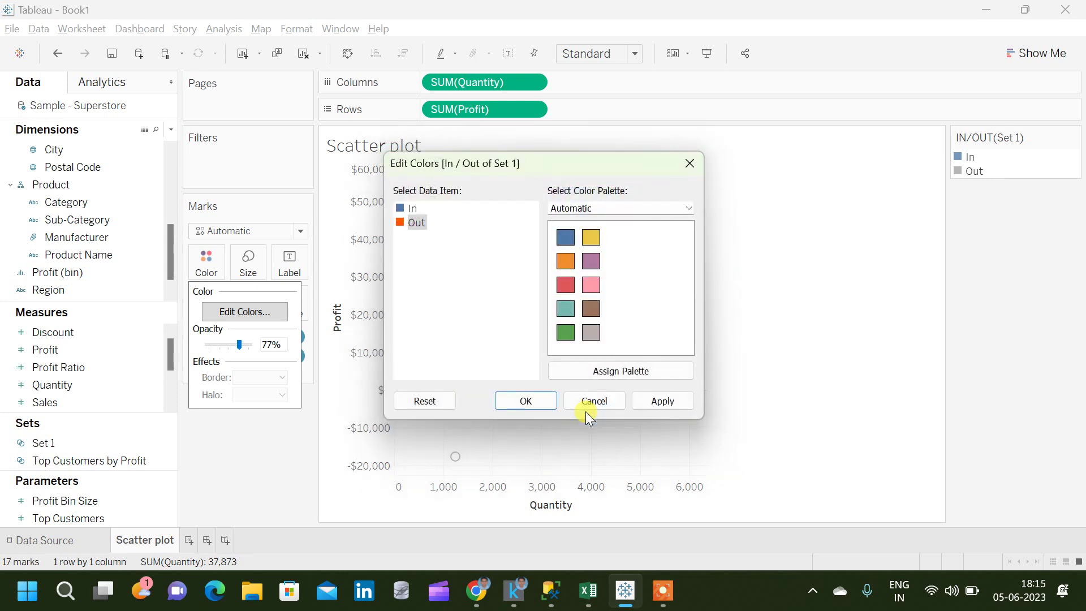
click(525, 404)
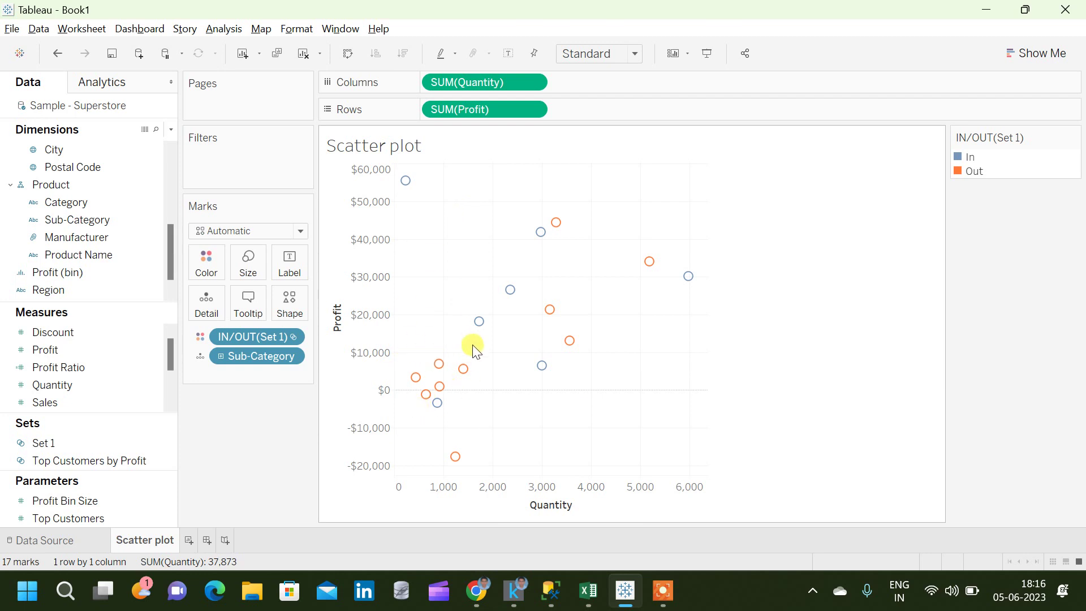
Show trend lines, giving separate In and Out lines on the scatter plot.
mouse_move(461, 471)
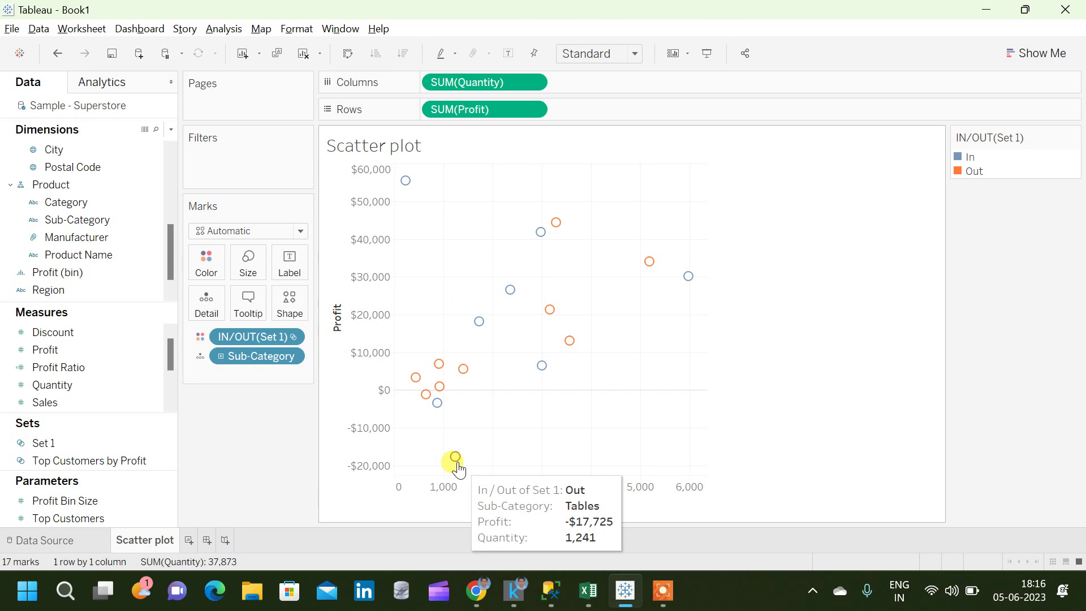
mouse_move(543, 240)
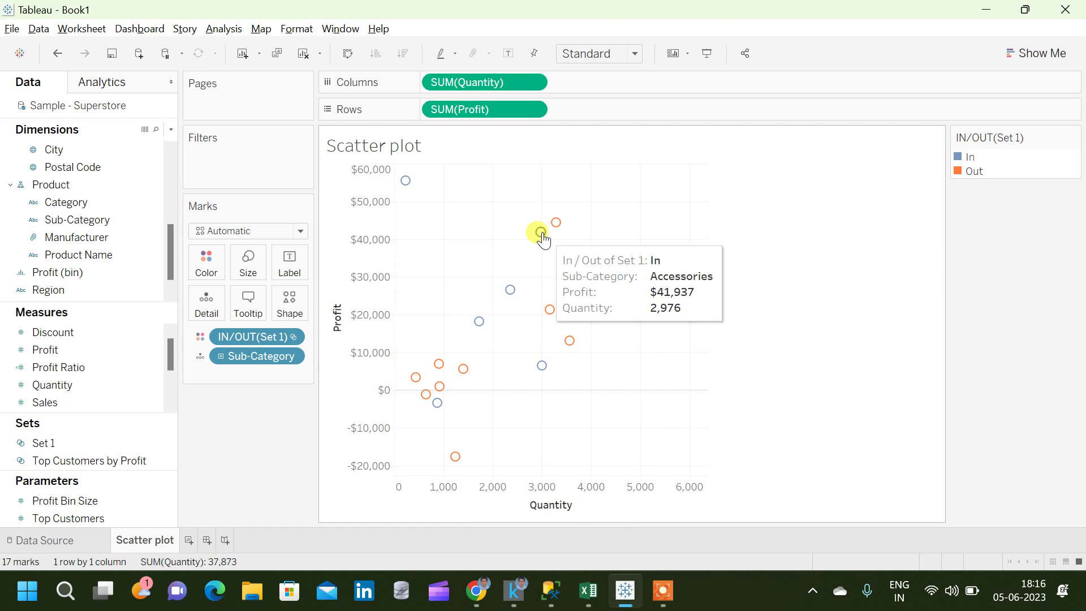
right_click(500, 330)
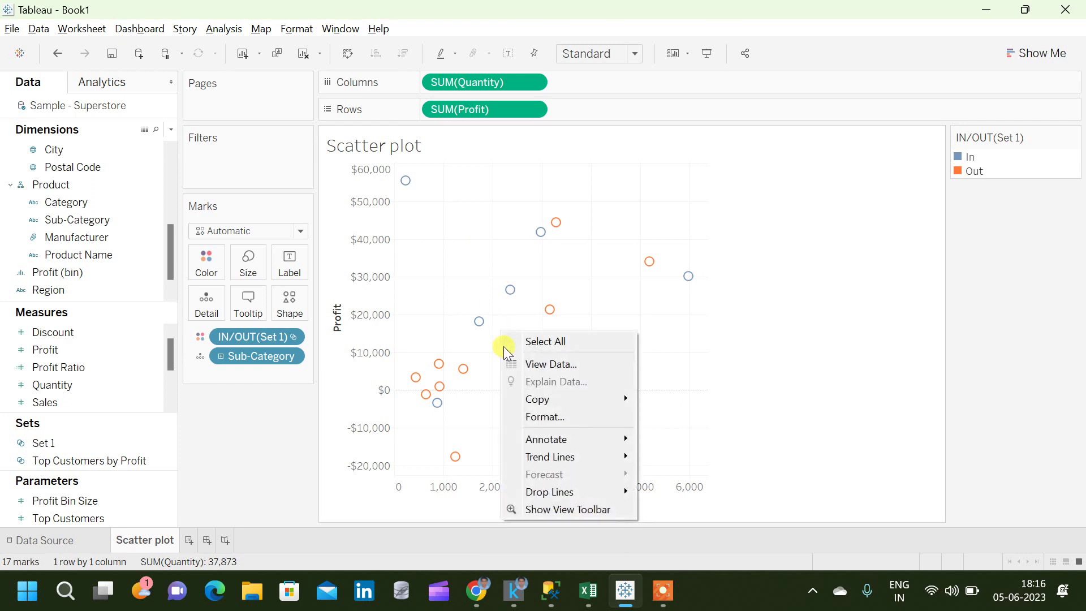
mouse_move(569, 458)
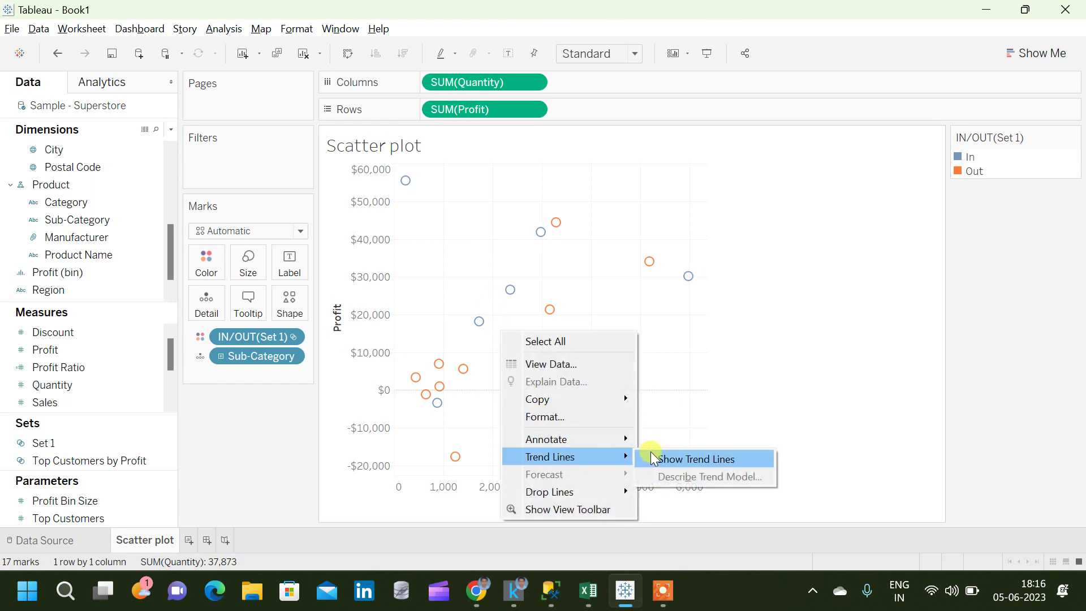
click(650, 453)
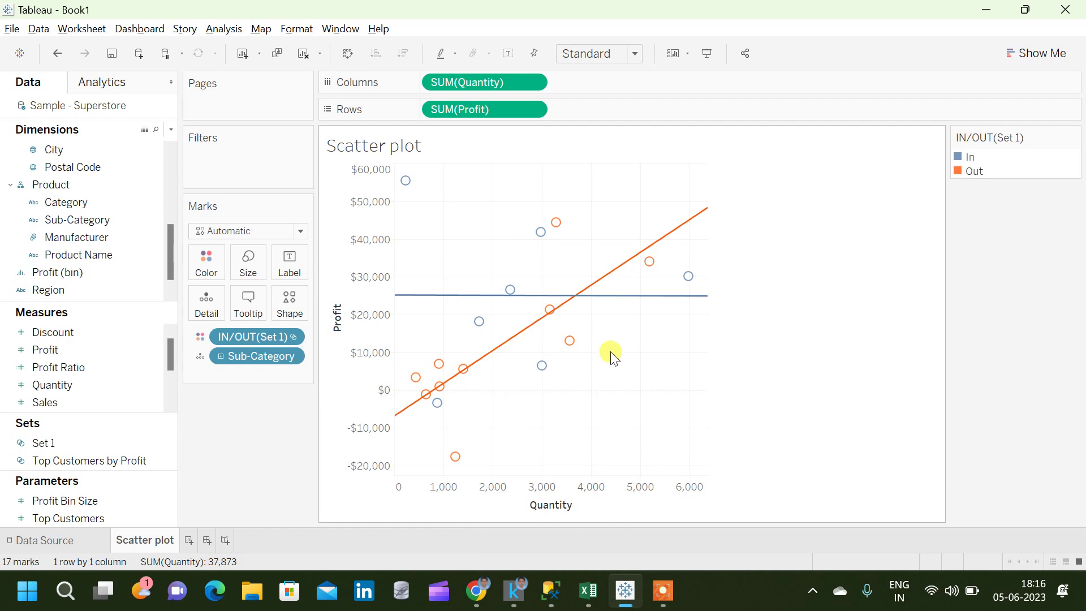